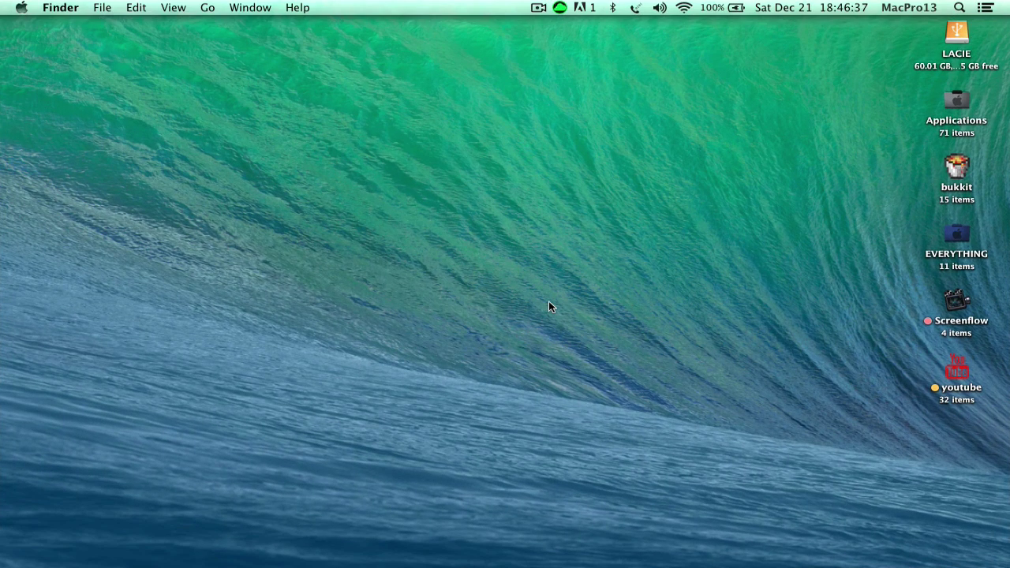
Launch Razer Synapse 2.0 from the Razer menu-bar dropdown.
{"action": "left_click", "coordinate": [560, 8]}
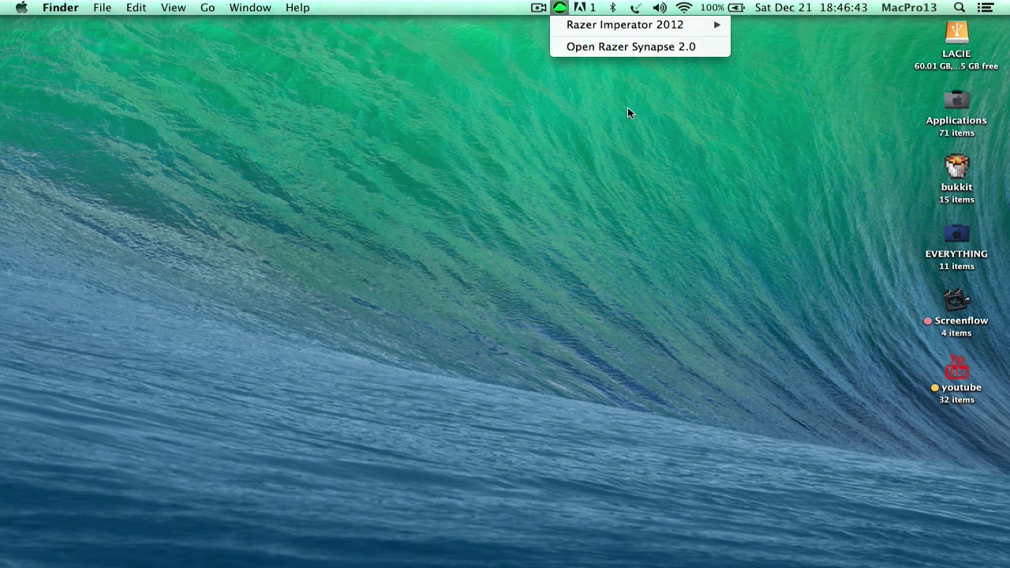
{"action": "left_click", "coordinate": [610, 47]}
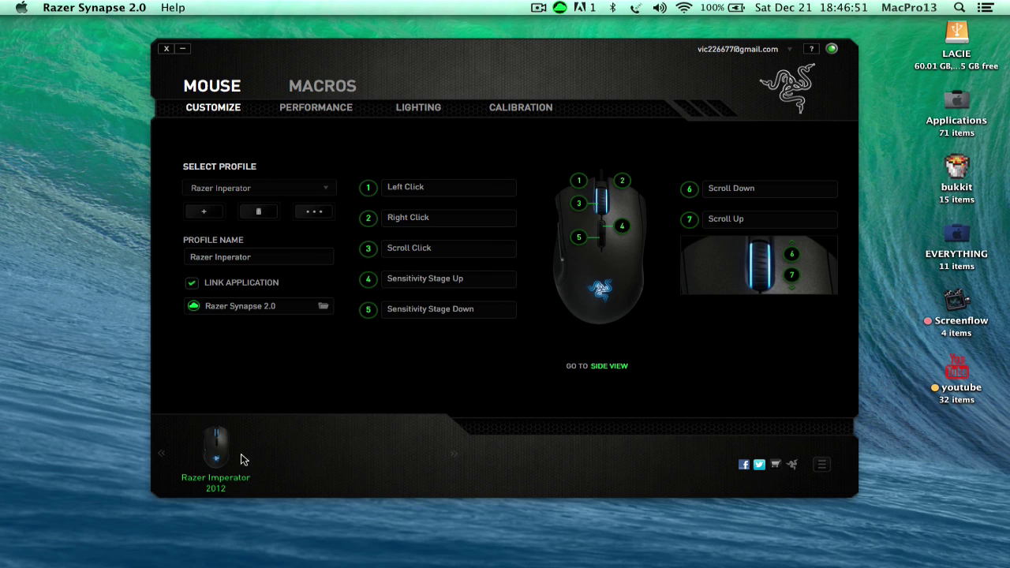
Add a new mouse profile named 'youtube' and dismiss the disk notification.
{"action": "left_click", "coordinate": [316, 108]}
{"action": "left_click", "coordinate": [220, 112]}
{"action": "left_click", "coordinate": [203, 213]}
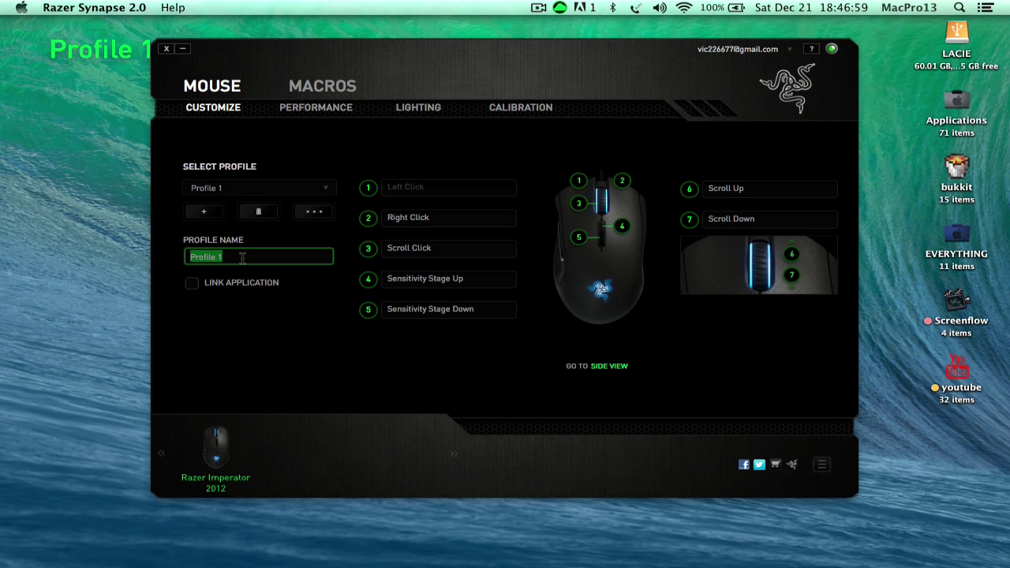
{"action": "type", "text": "youtube"}
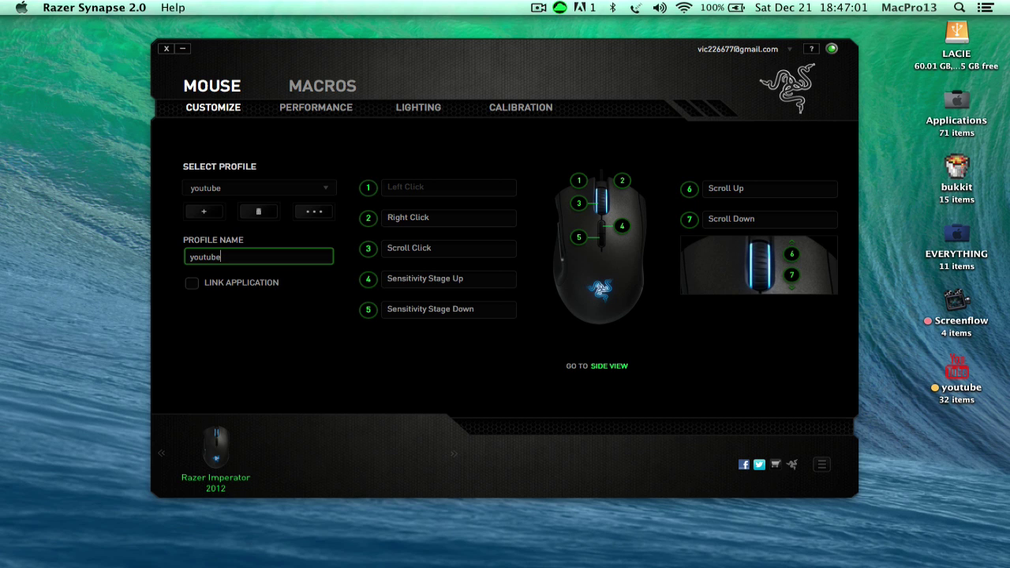
{"action": "key", "text": "Return"}
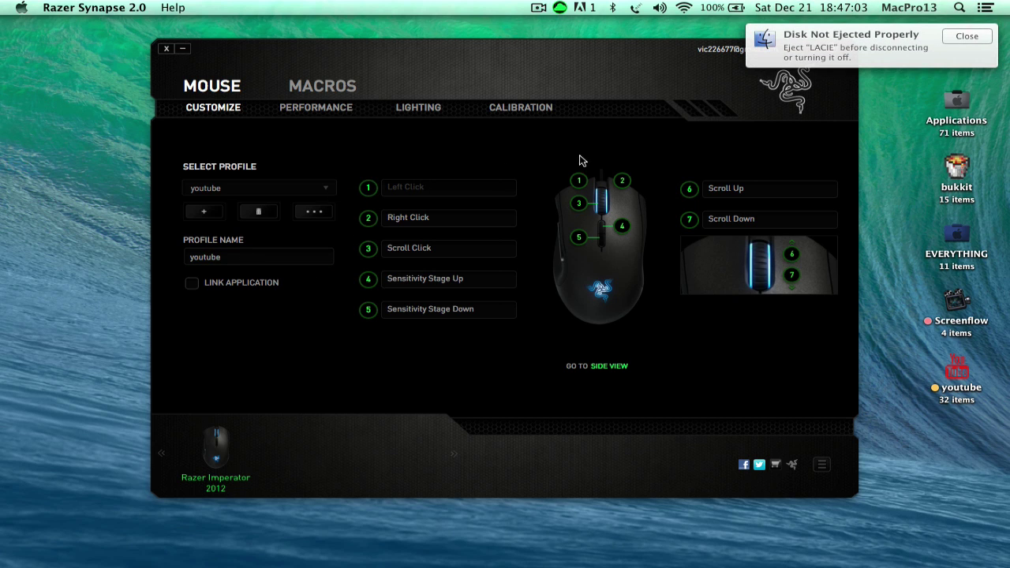
{"action": "left_click", "coordinate": [964, 37]}
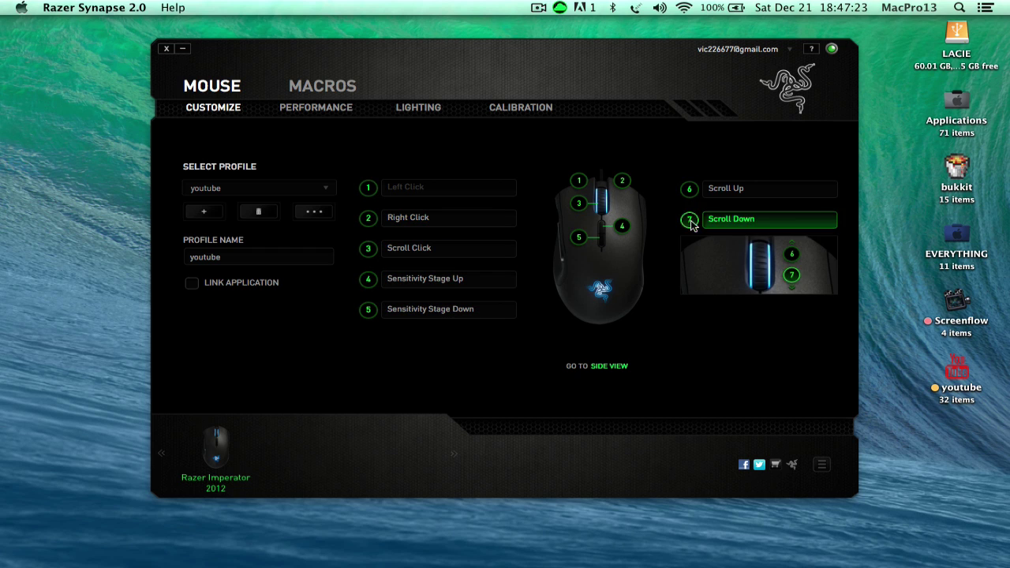
{"action": "left_click", "coordinate": [609, 366]}
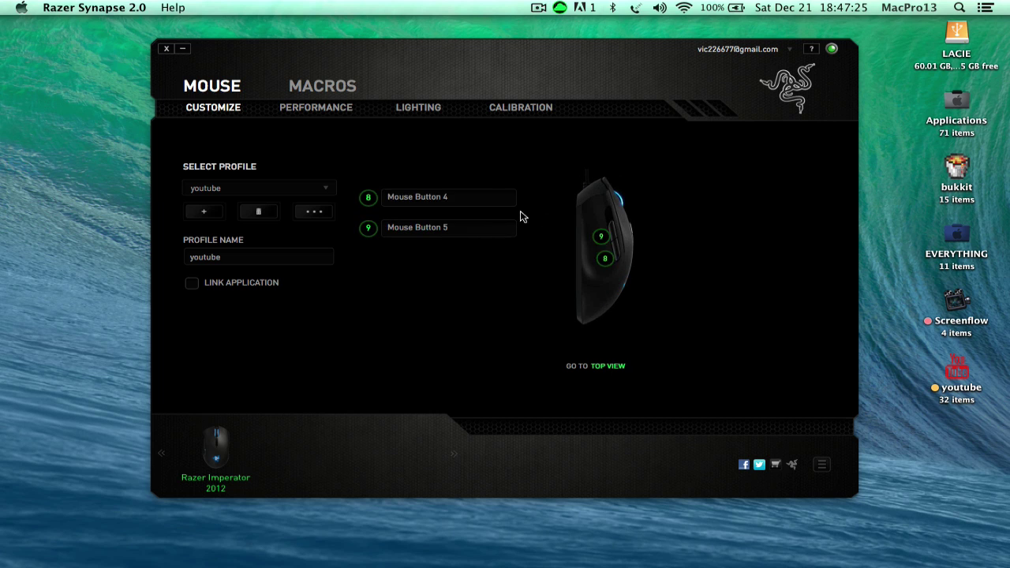
{"action": "left_click", "coordinate": [615, 367]}
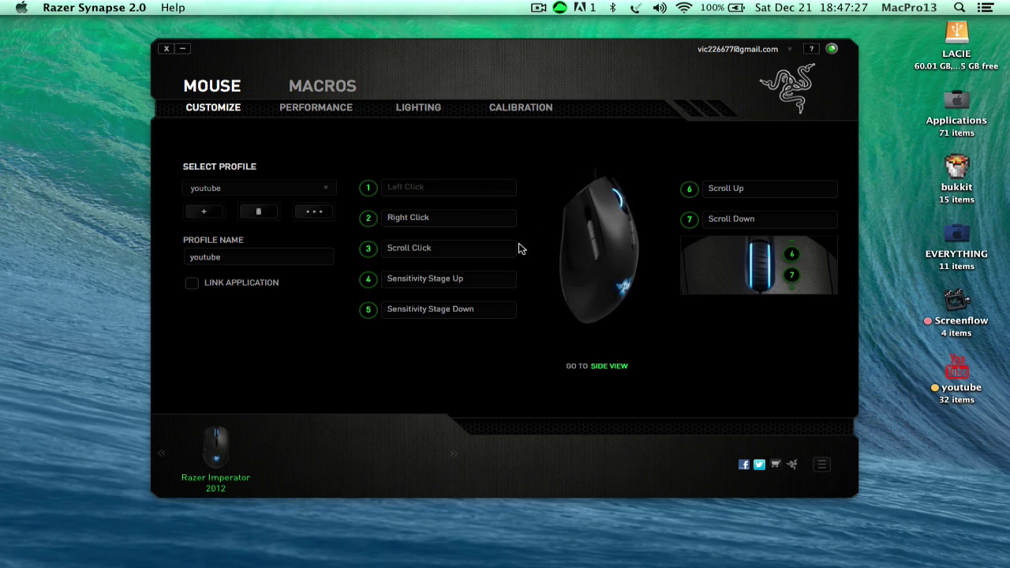
Show the youtube profile's Performance settings under MOUSE.
{"action": "left_click", "coordinate": [334, 112]}
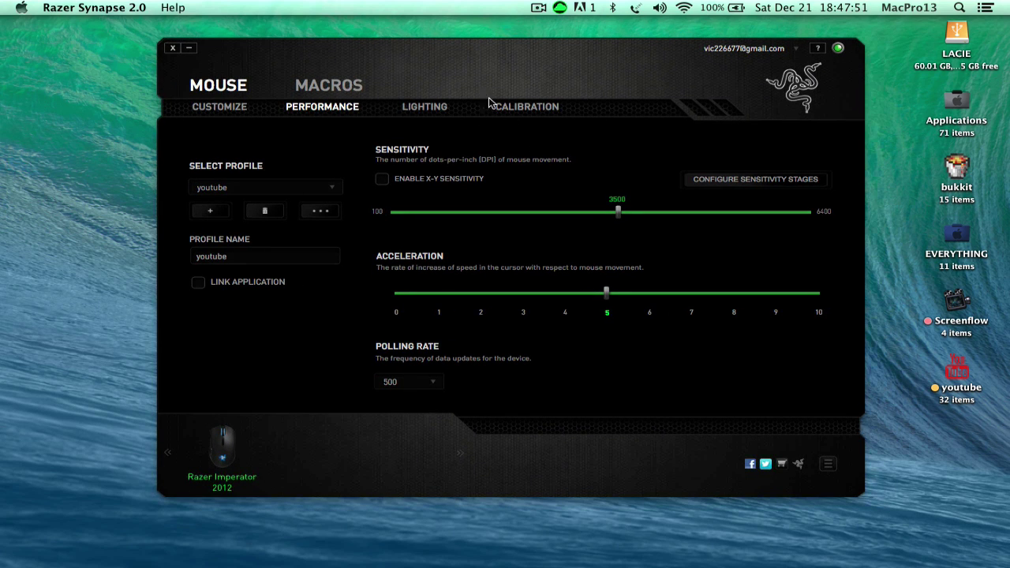
Toggle the scroll wheel lighting off and back on.
{"action": "left_click", "coordinate": [424, 106]}
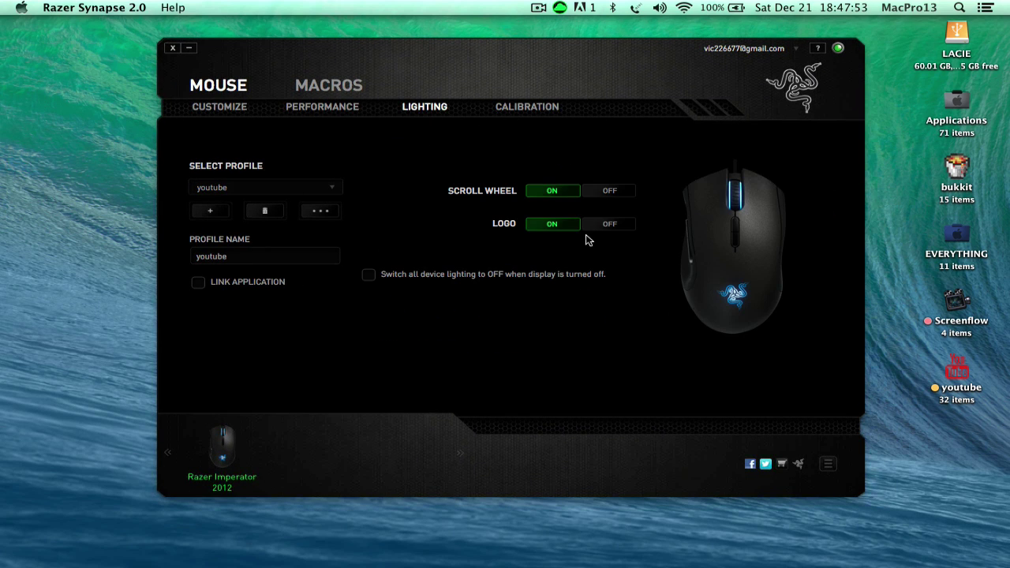
{"action": "left_click", "coordinate": [623, 193]}
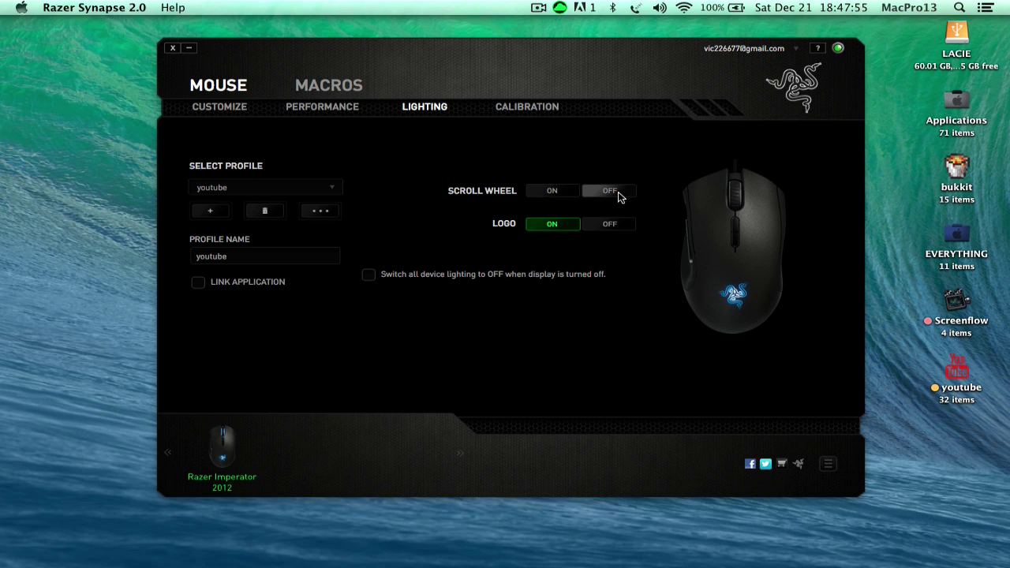
{"action": "left_click", "coordinate": [562, 191]}
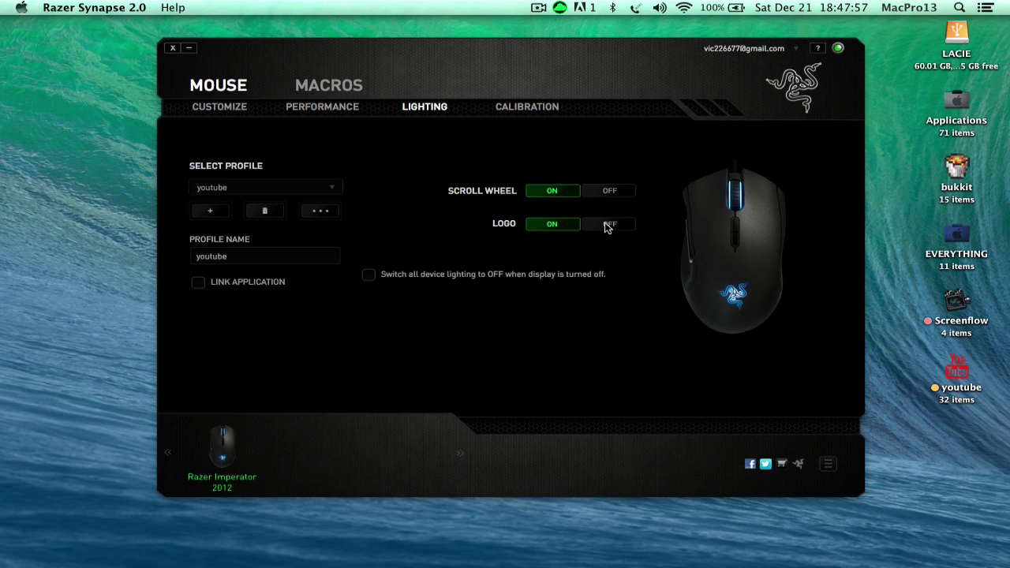
Turn surface calibration on and run the Auto calibration twice.
{"action": "left_click", "coordinate": [517, 108]}
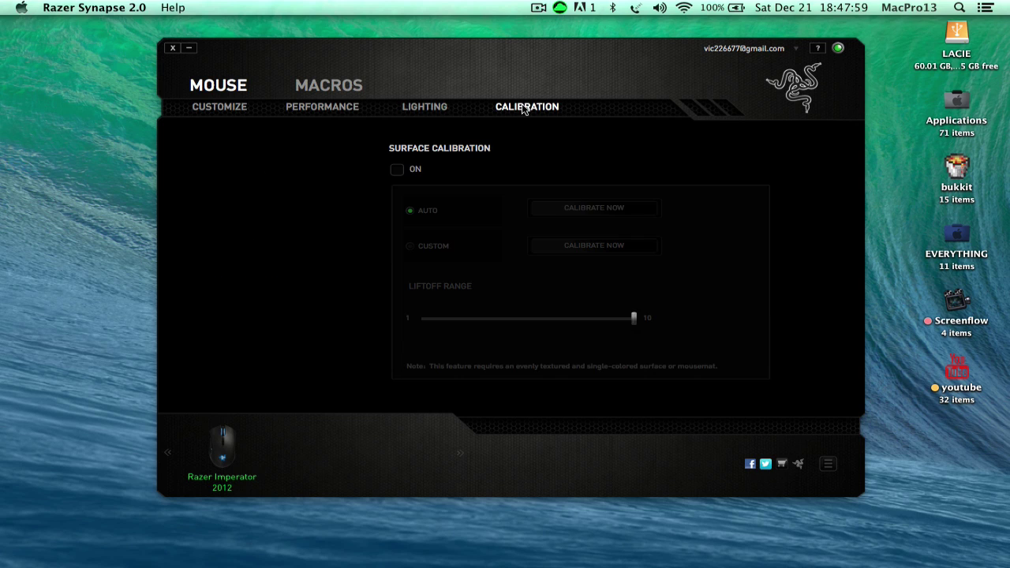
{"action": "left_click", "coordinate": [397, 169]}
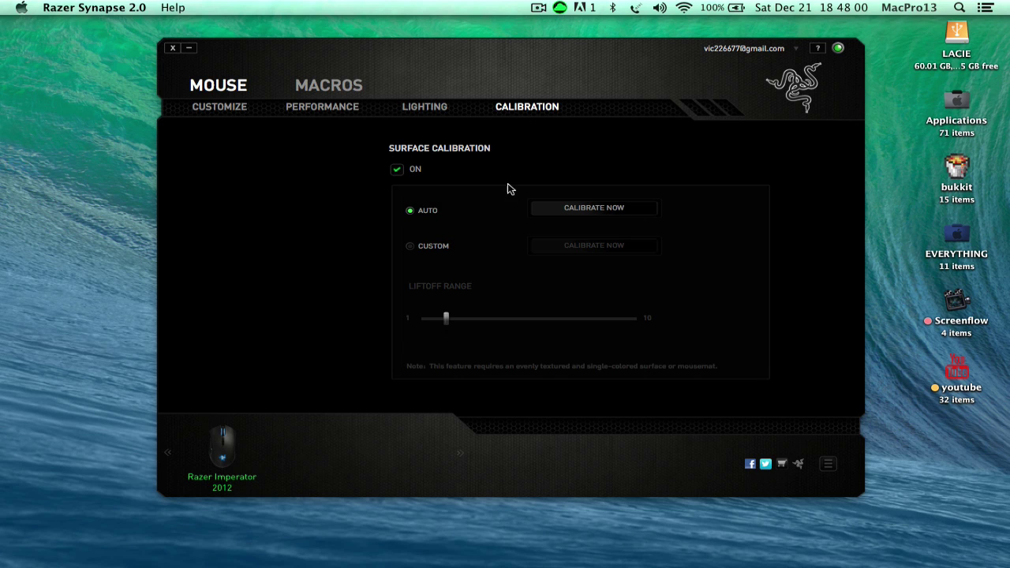
{"action": "left_click", "coordinate": [602, 209]}
{"action": "left_click", "coordinate": [597, 209]}
{"action": "left_click", "coordinate": [425, 115]}
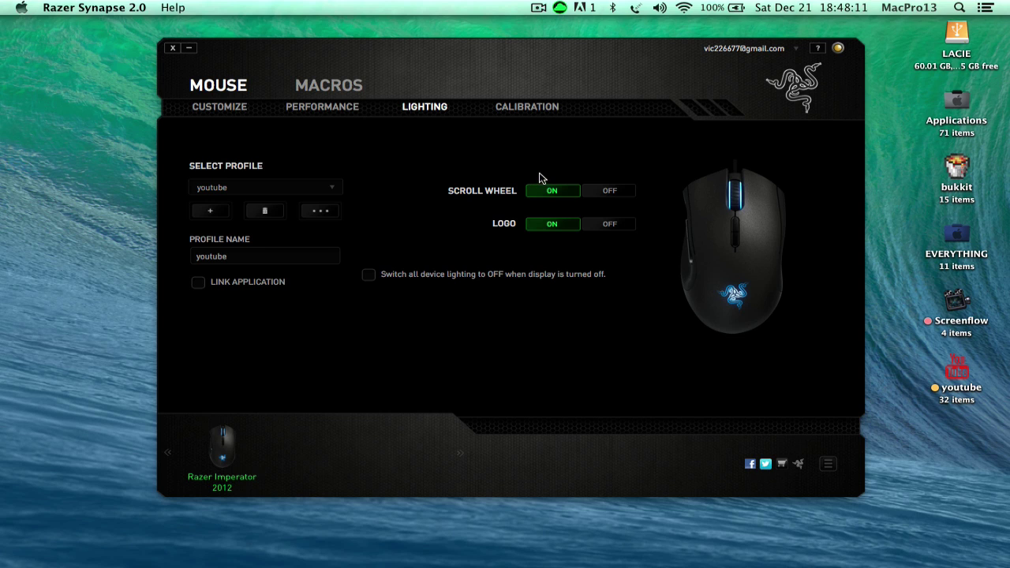
Set acceleration to 3 after trying 8 and 1.
{"action": "left_click", "coordinate": [340, 109]}
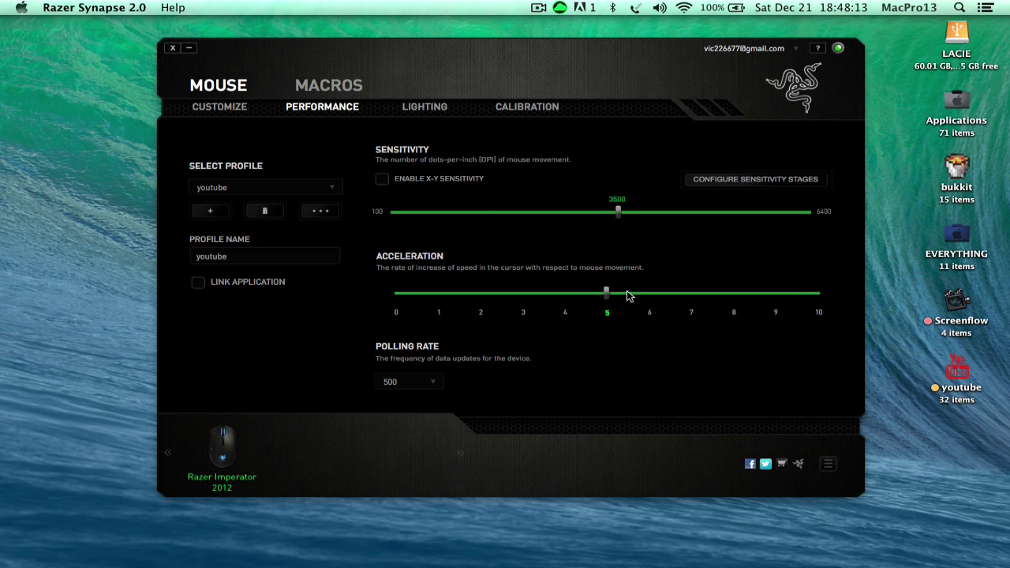
{"action": "left_click_drag", "start_coordinate": [606, 298], "coordinate": [734, 290]}
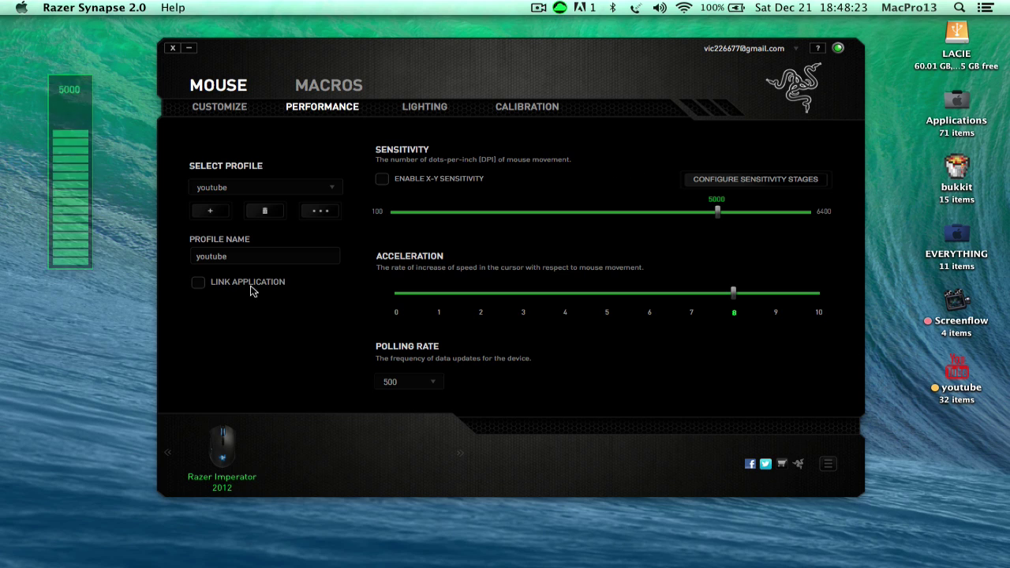
{"action": "left_click", "coordinate": [439, 294]}
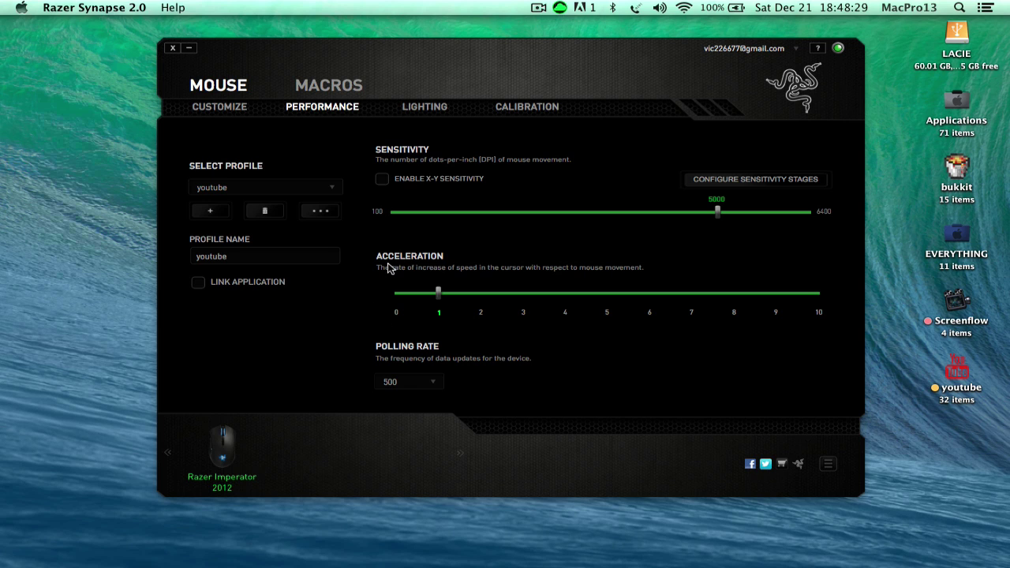
{"action": "left_click_drag", "start_coordinate": [388, 272], "coordinate": [406, 274]}
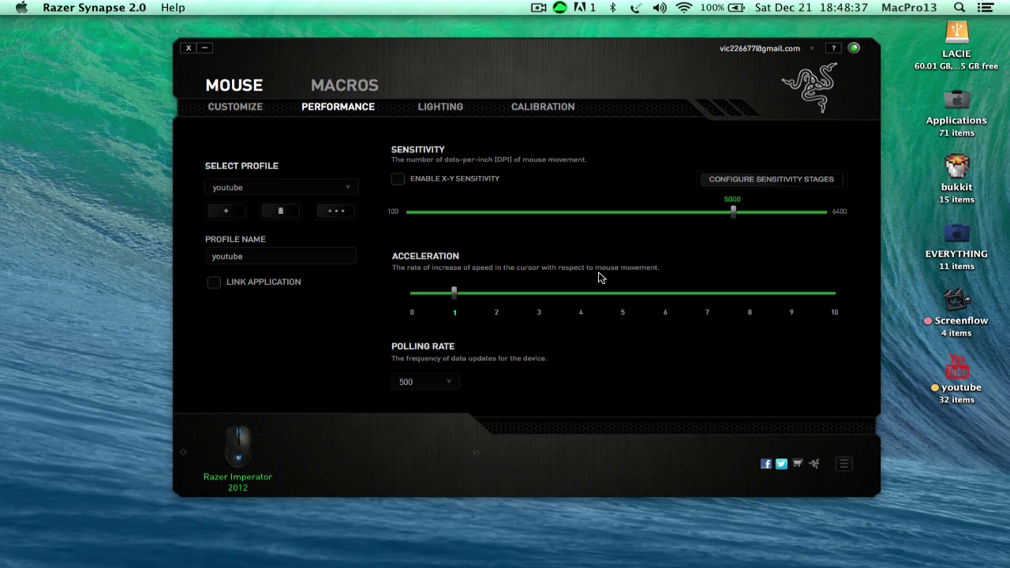
{"action": "left_click_drag", "start_coordinate": [454, 293], "coordinate": [628, 296]}
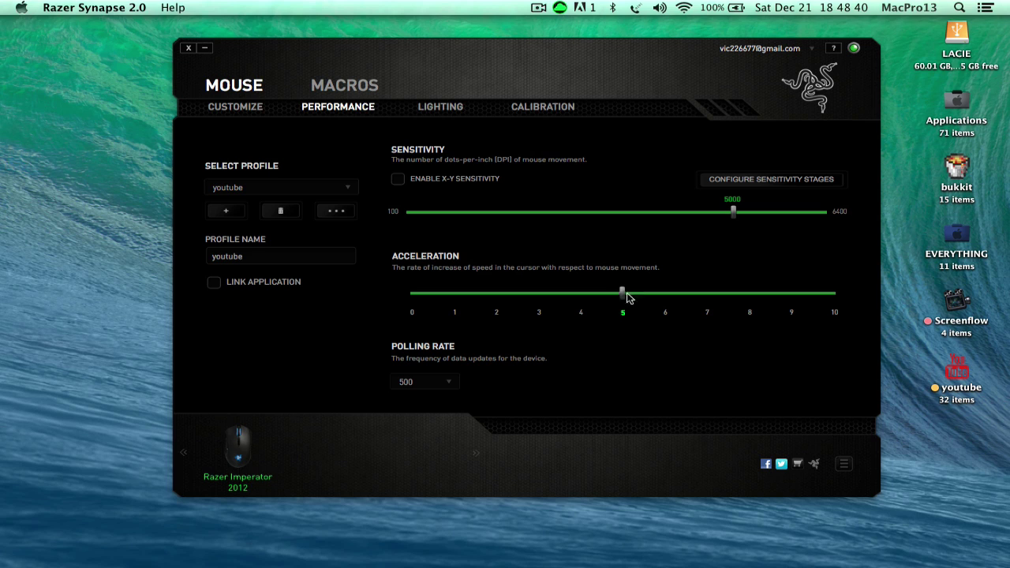
Try polling rates 1000 and 125, then settle the polling rate on 500.
{"action": "left_click", "coordinate": [450, 383]}
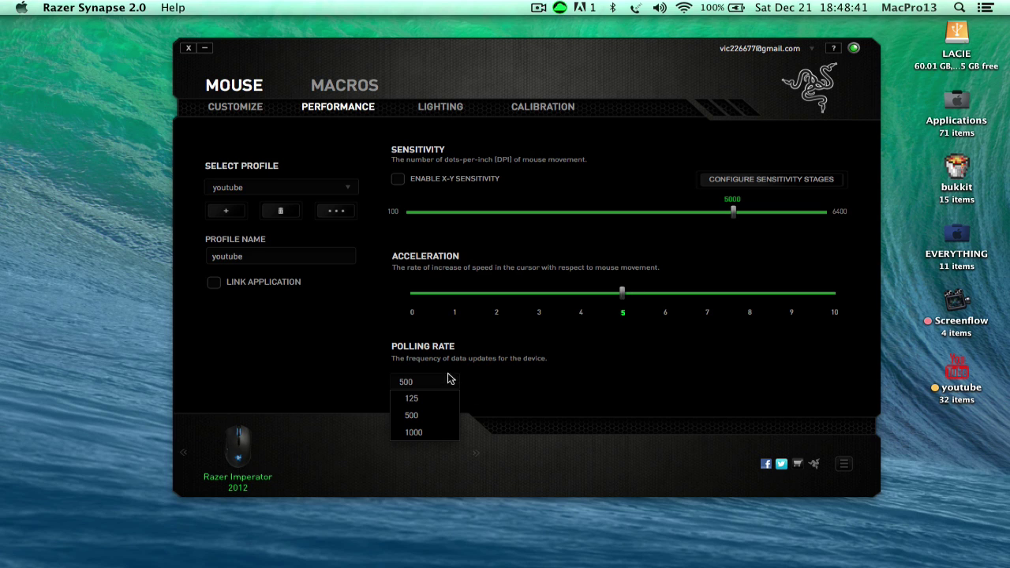
{"action": "left_click", "coordinate": [414, 432]}
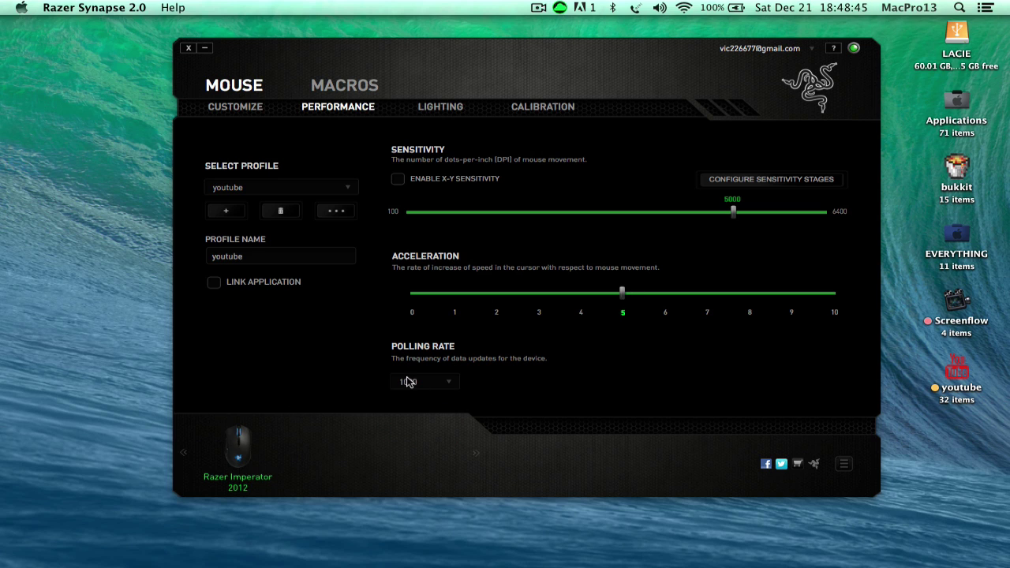
{"action": "left_click", "coordinate": [448, 385]}
{"action": "left_click", "coordinate": [429, 417]}
{"action": "left_click", "coordinate": [455, 383]}
{"action": "left_click", "coordinate": [435, 437]}
{"action": "left_click", "coordinate": [399, 384]}
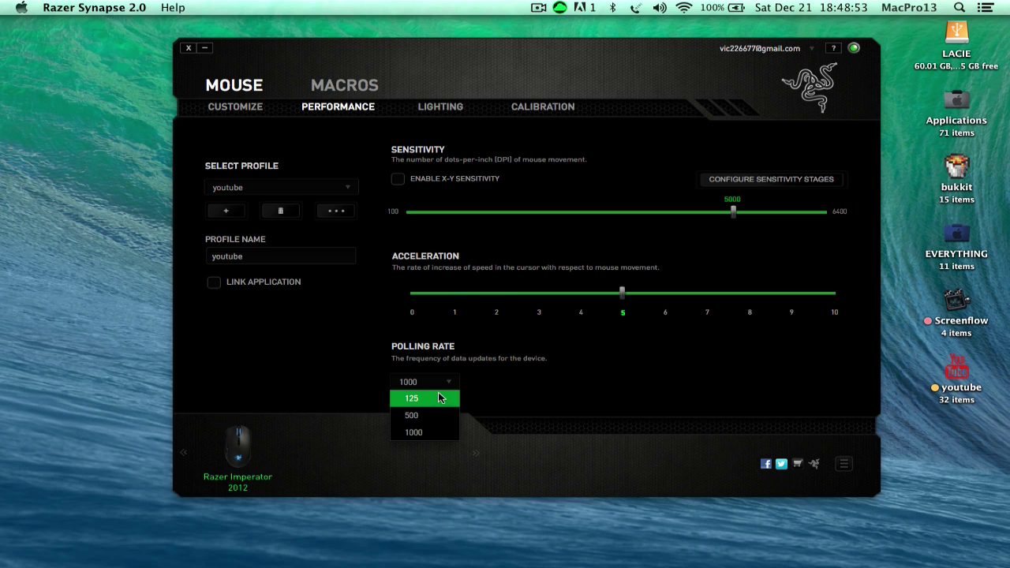
{"action": "left_click", "coordinate": [439, 398]}
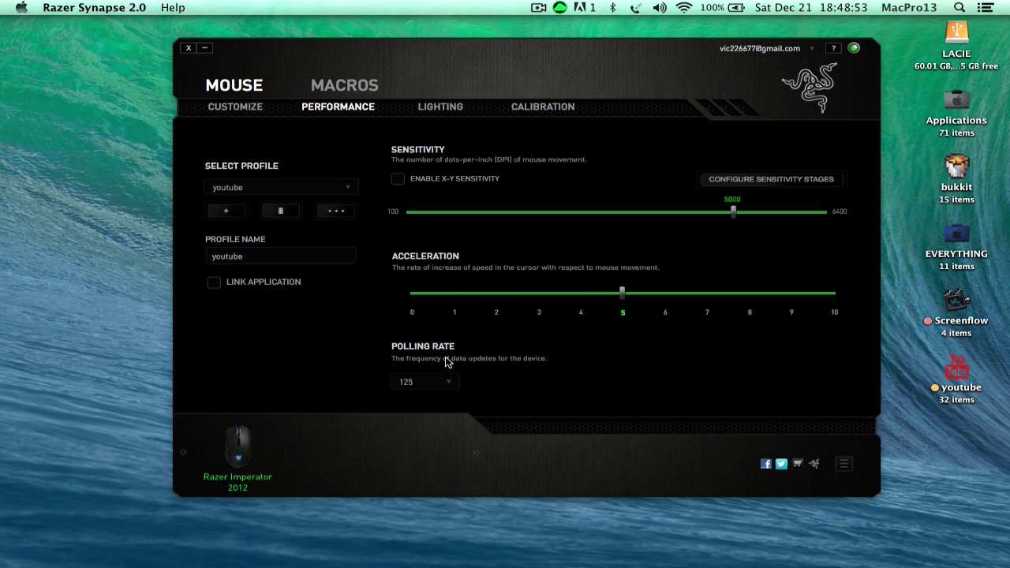
{"action": "left_click", "coordinate": [401, 385]}
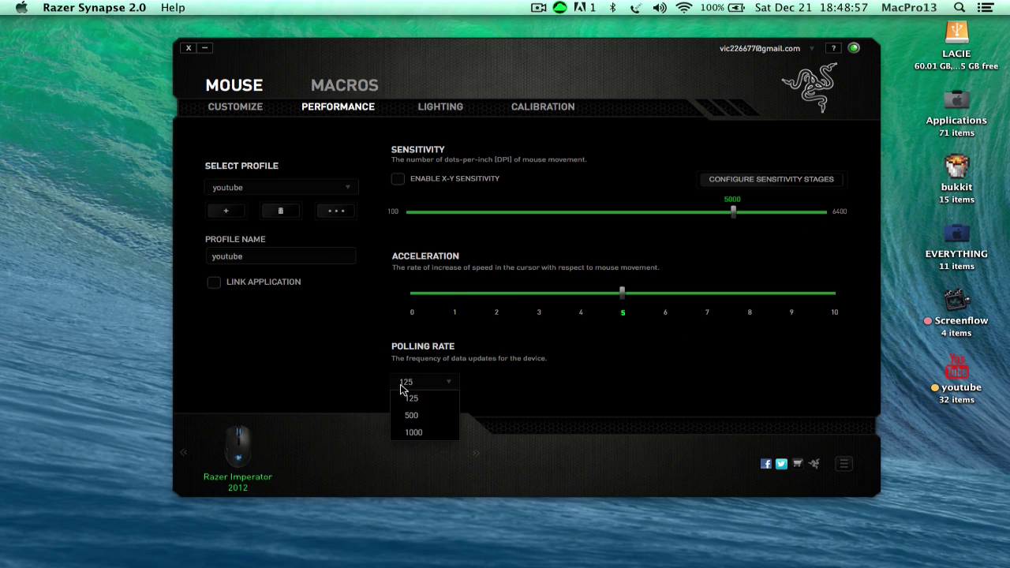
{"action": "left_click", "coordinate": [424, 420]}
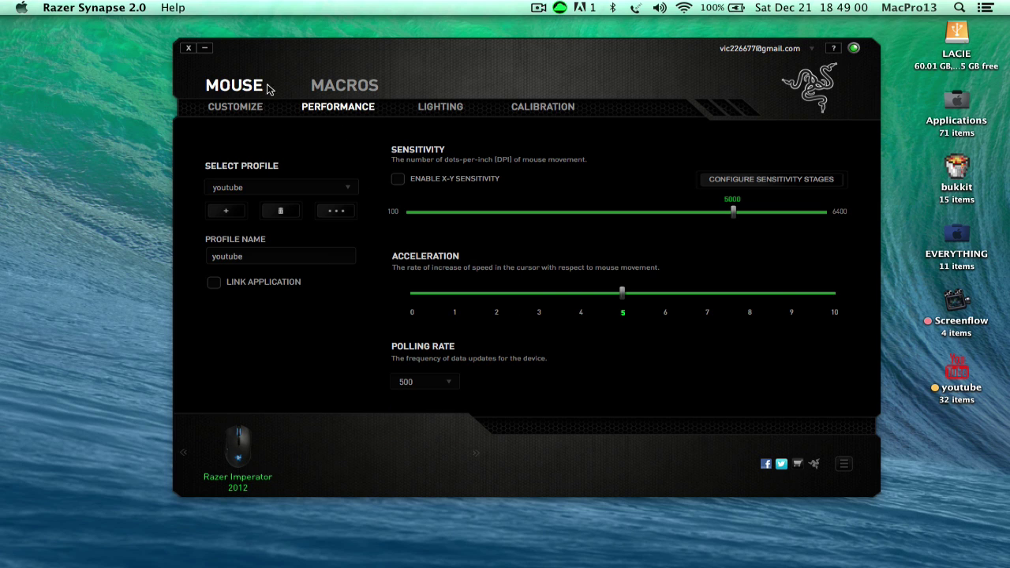
{"action": "left_click", "coordinate": [234, 109]}
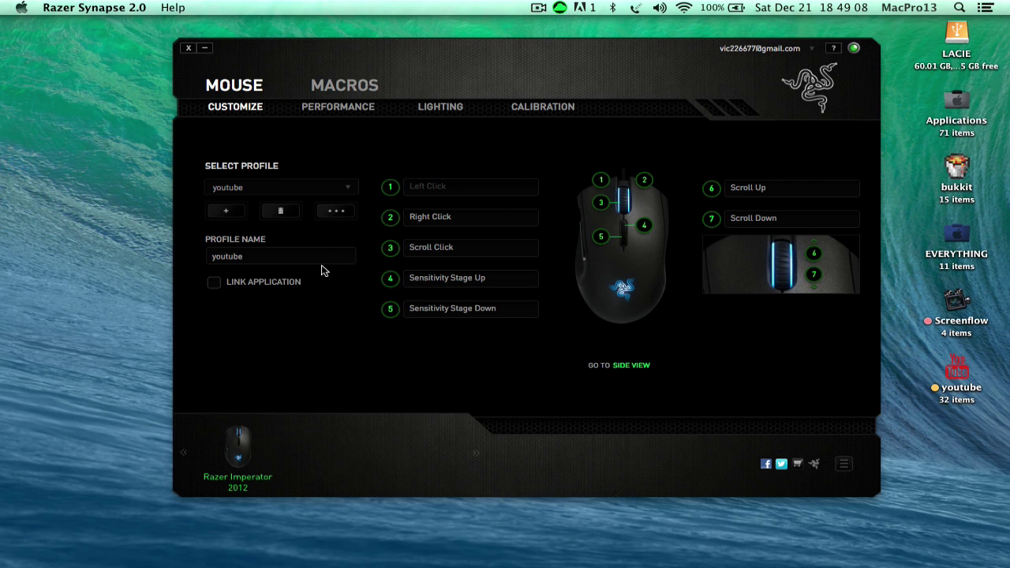
Check the profile list, keeping youtube active, and drag the window up and left.
{"action": "left_click", "coordinate": [347, 188]}
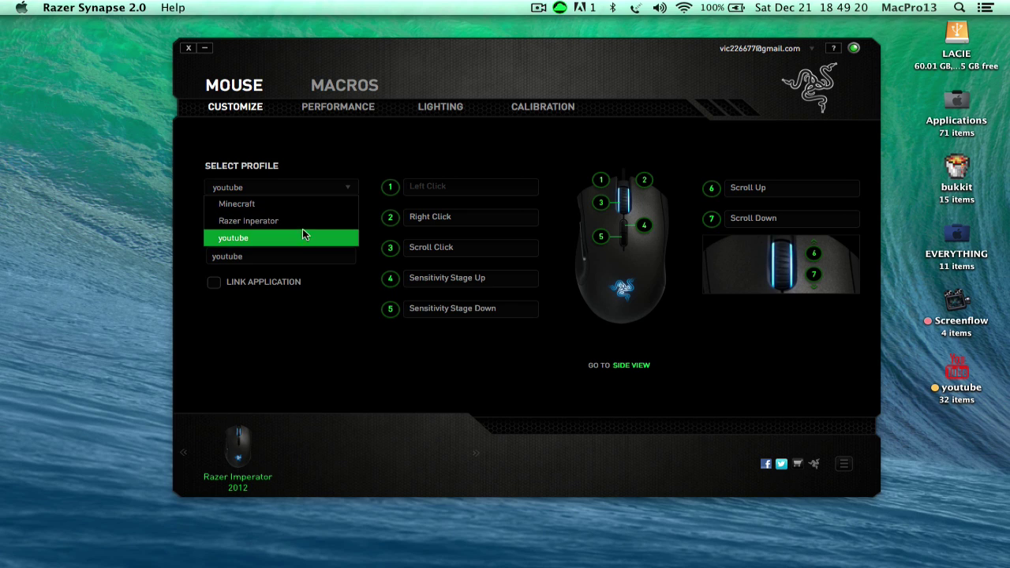
{"action": "left_click_drag", "start_coordinate": [177, 213], "coordinate": [193, 228]}
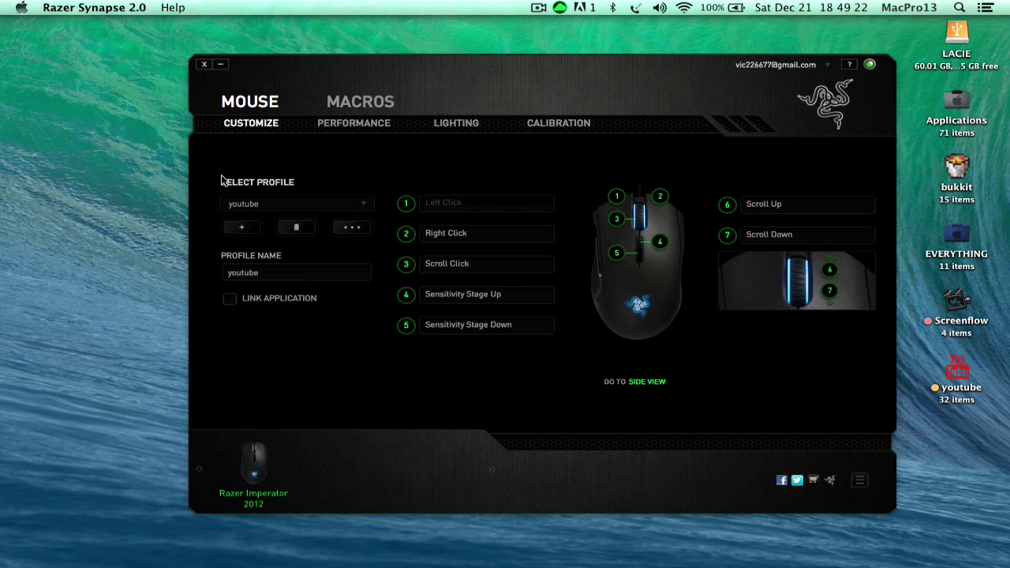
{"action": "left_click_drag", "start_coordinate": [377, 77], "coordinate": [358, 62]}
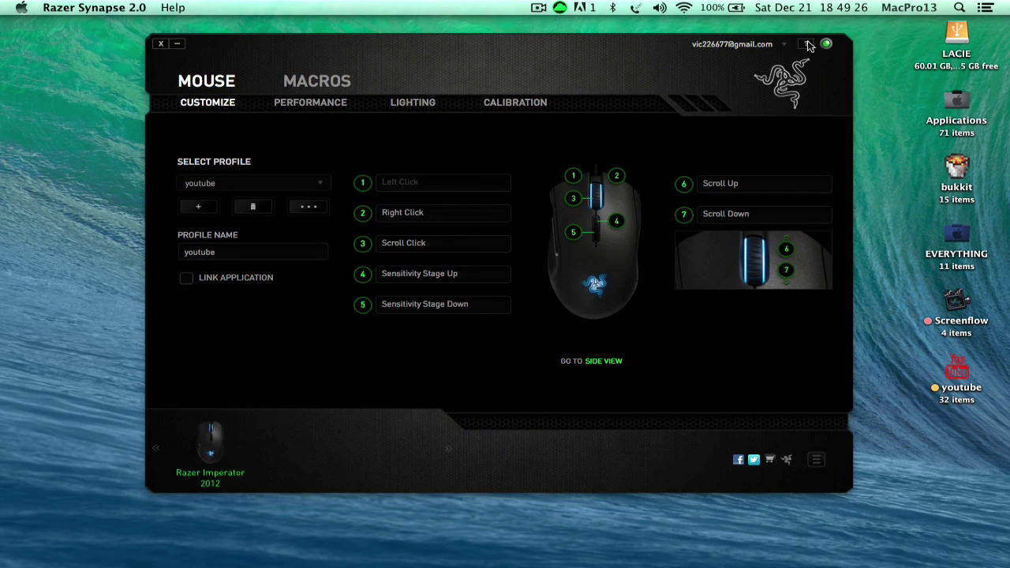
Put the account offline, then browse the Performance, Lighting, Calibration and Customize tabs.
{"action": "left_click", "coordinate": [784, 49]}
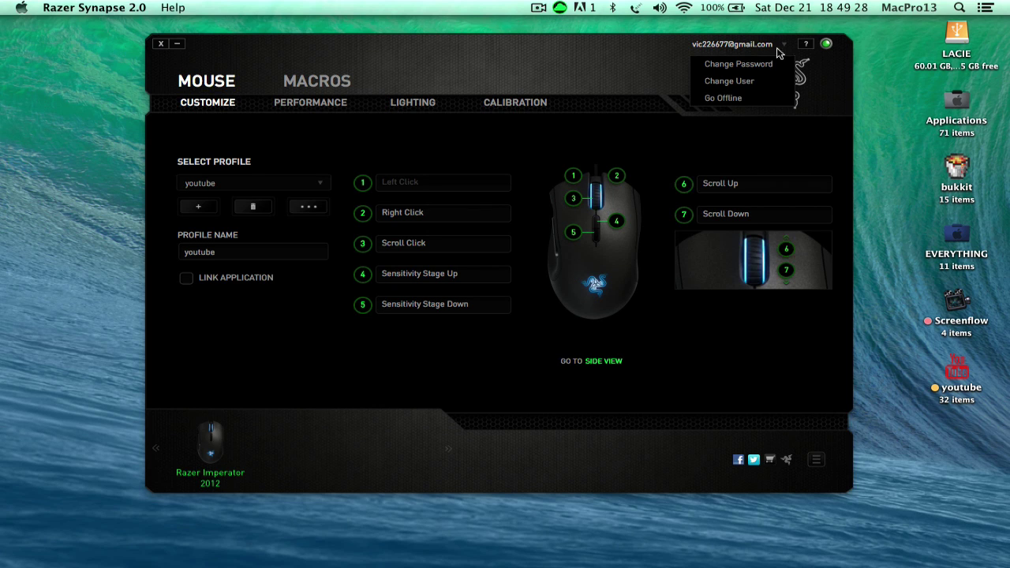
{"action": "left_click", "coordinate": [742, 97]}
{"action": "left_click", "coordinate": [478, 368]}
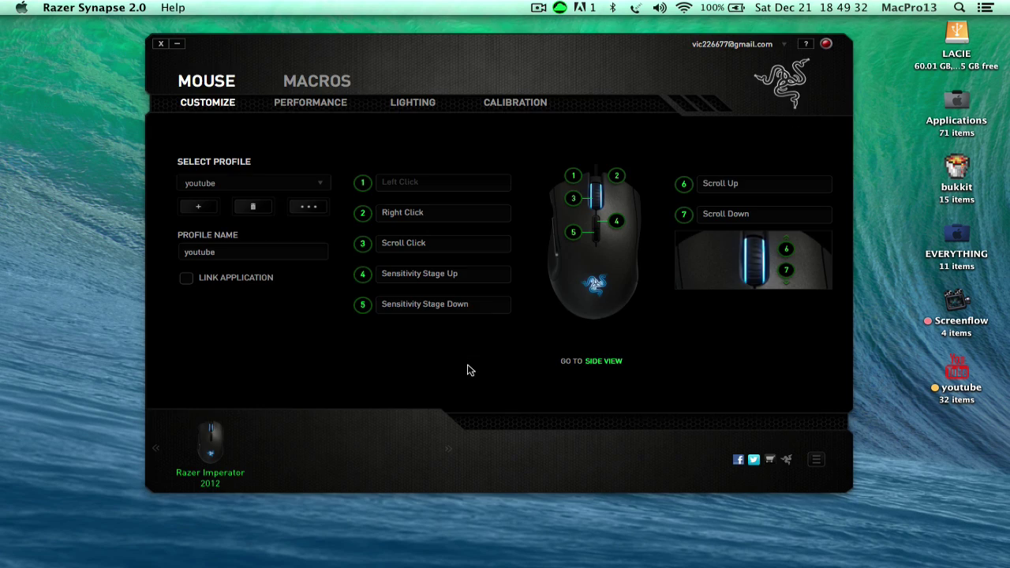
{"action": "left_click", "coordinate": [336, 108]}
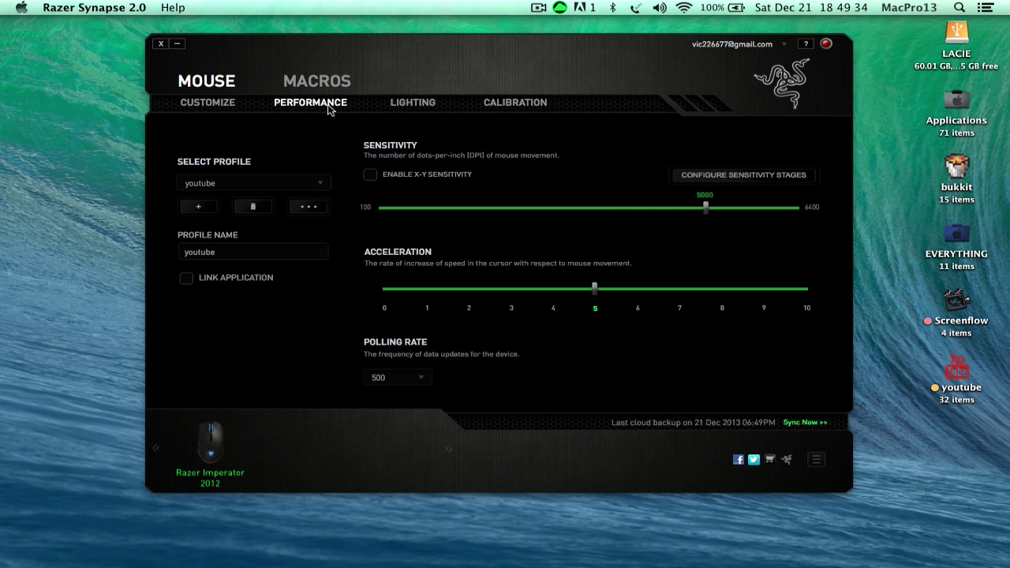
{"action": "left_click", "coordinate": [405, 103]}
{"action": "left_click", "coordinate": [524, 108]}
{"action": "left_click", "coordinate": [214, 108]}
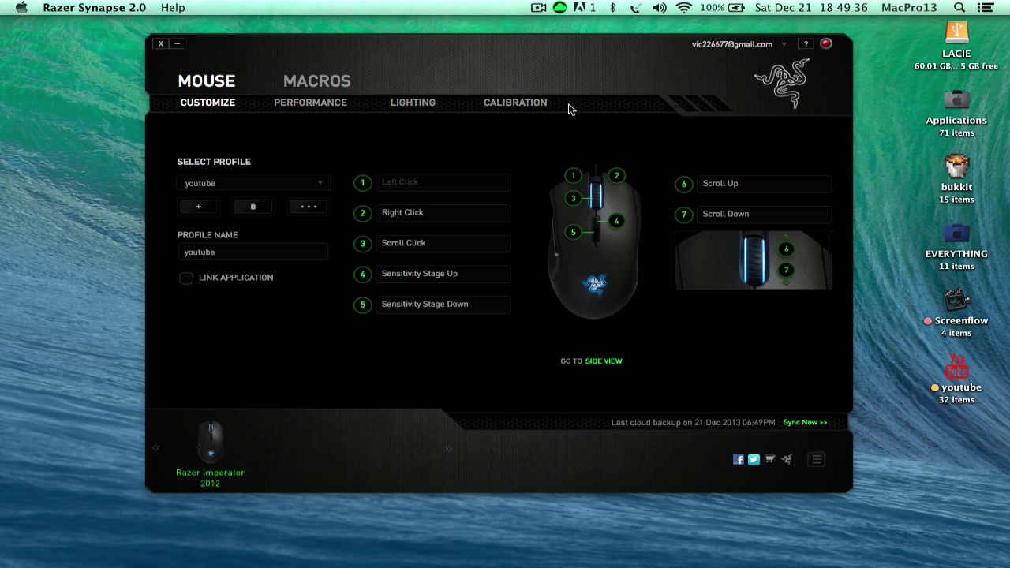
Bring the account back online from the account dropdown.
{"action": "left_click", "coordinate": [785, 45]}
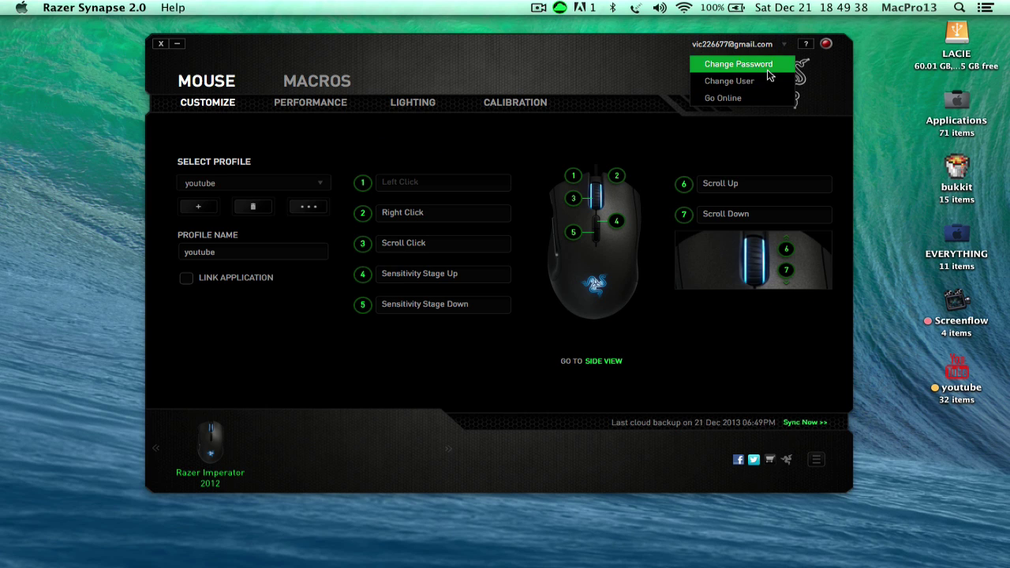
{"action": "left_click", "coordinate": [723, 98]}
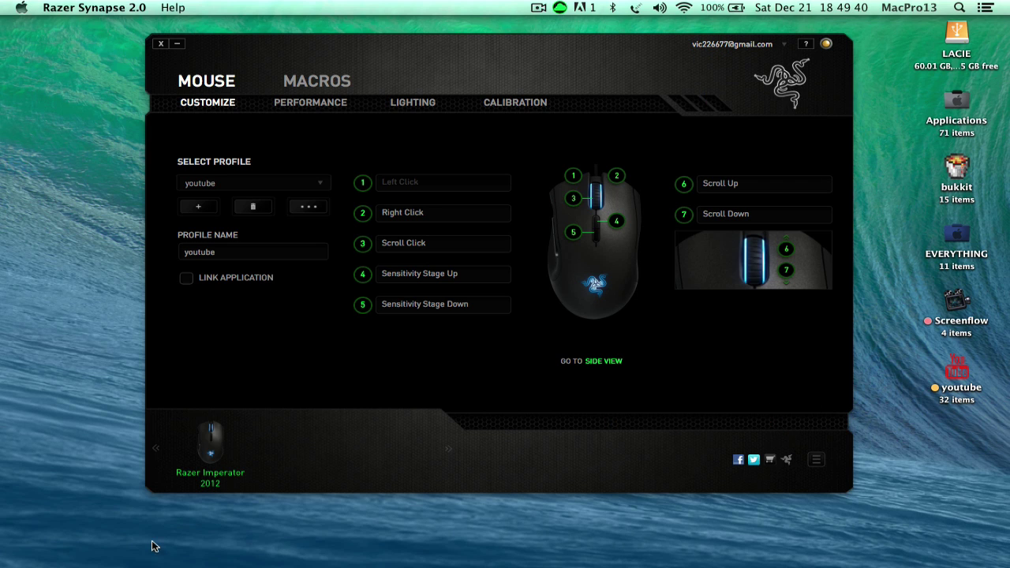
{"action": "left_click", "coordinate": [315, 89]}
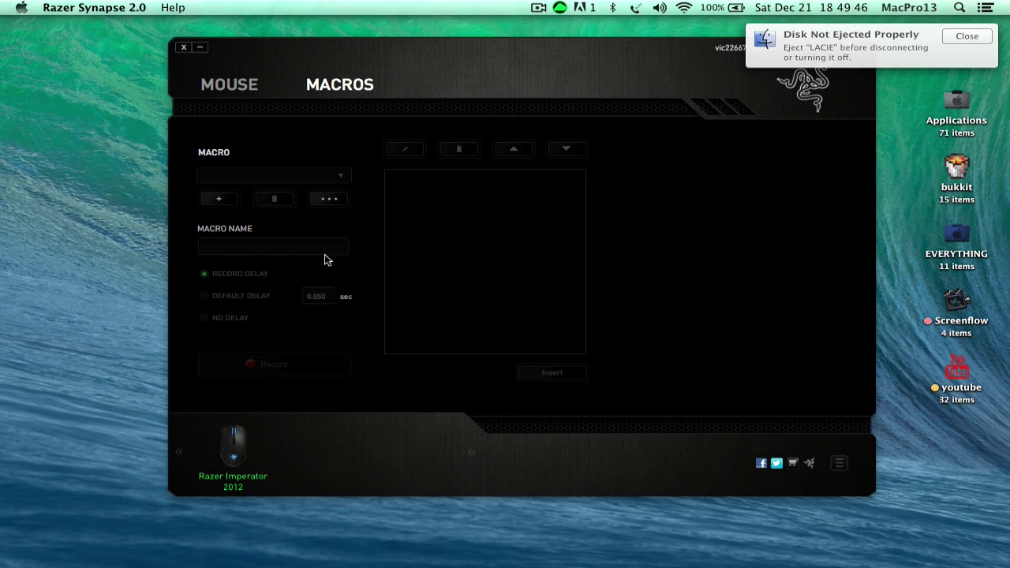
Return to the mouse settings, close the disk warning, and move the window higher.
{"action": "left_click", "coordinate": [217, 76]}
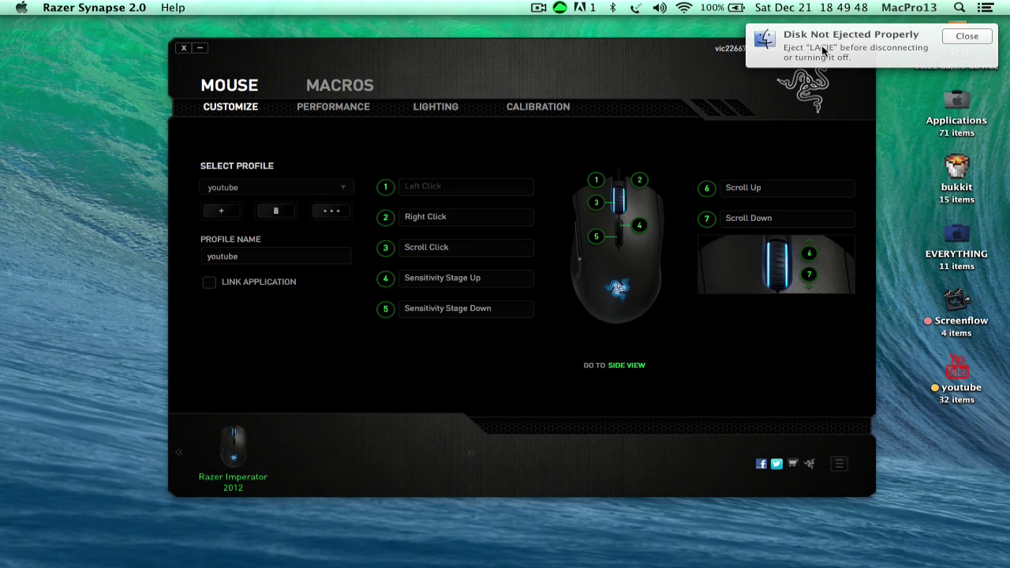
{"action": "left_click", "coordinate": [972, 36]}
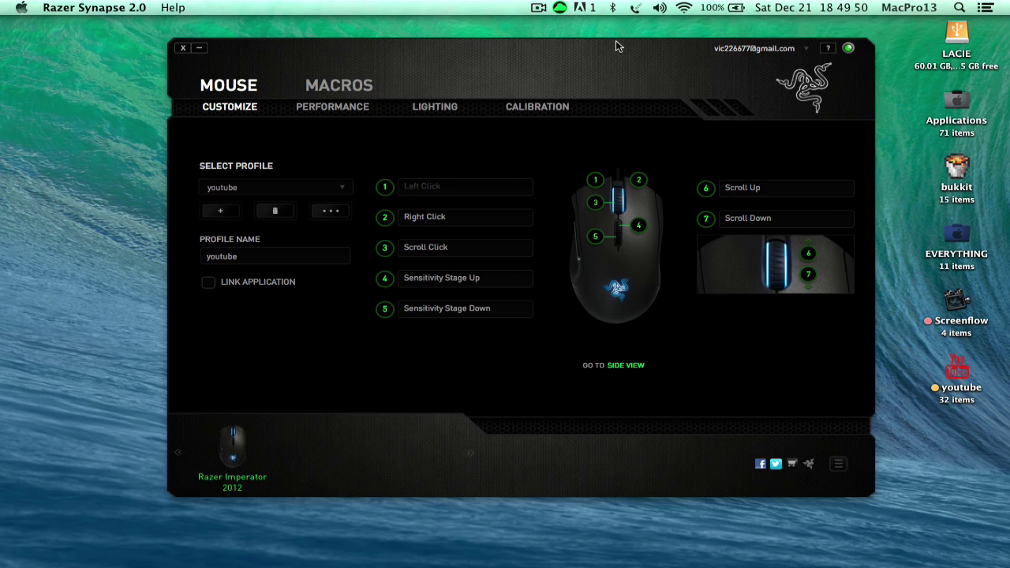
{"action": "left_click_drag", "start_coordinate": [615, 45], "coordinate": [614, 24]}
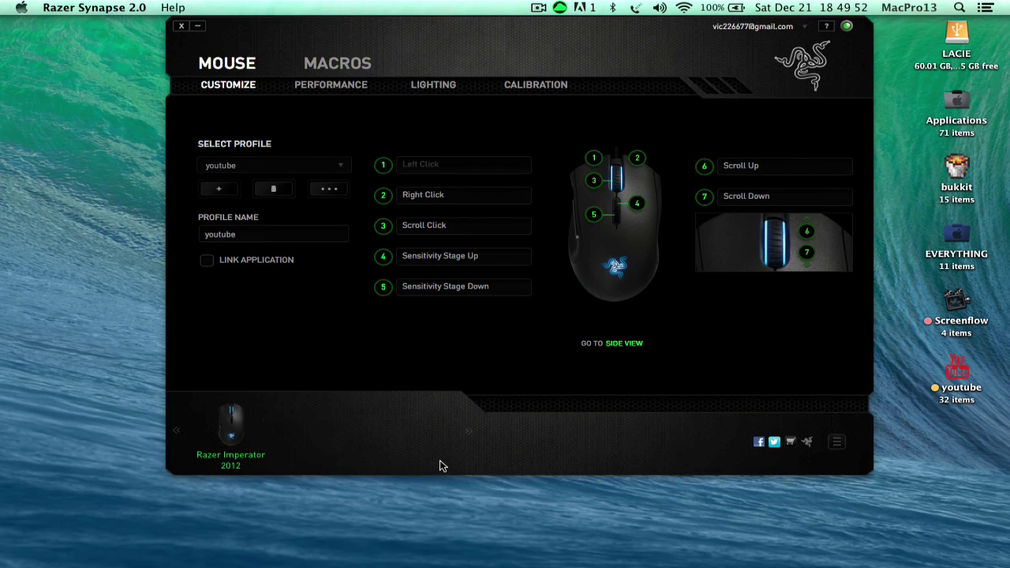